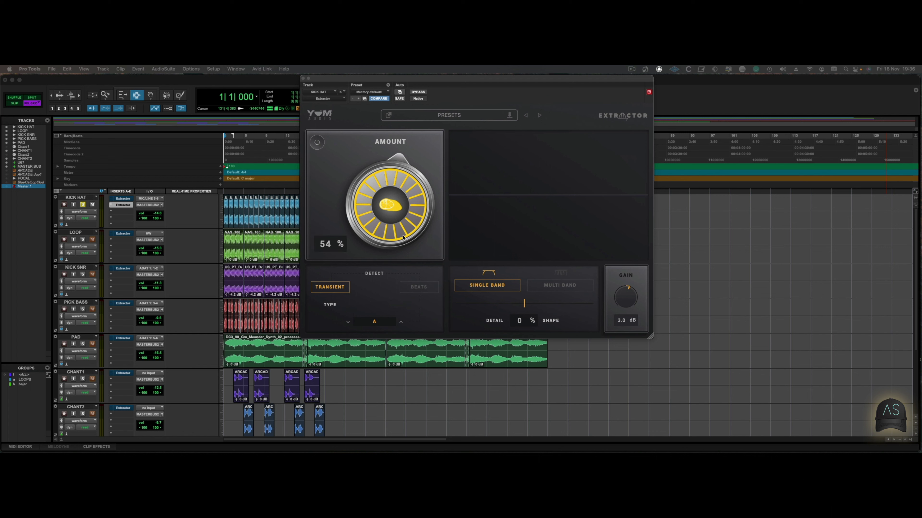
Switch the KICK HAT Extractor's detection to Beats with a 1/4 division
{"action": "left_click", "coordinate": [372, 322]}
{"action": "left_click", "coordinate": [366, 289]}
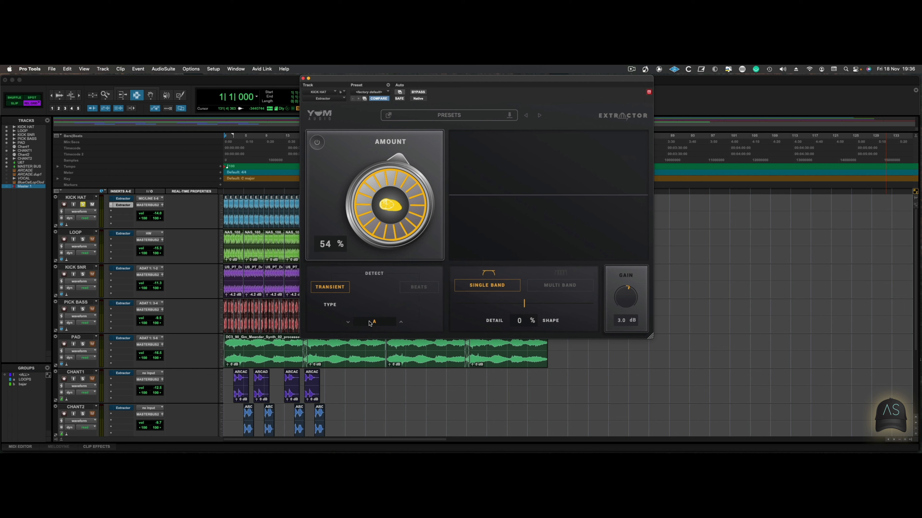
{"action": "left_click", "coordinate": [412, 287]}
{"action": "left_click", "coordinate": [375, 322]}
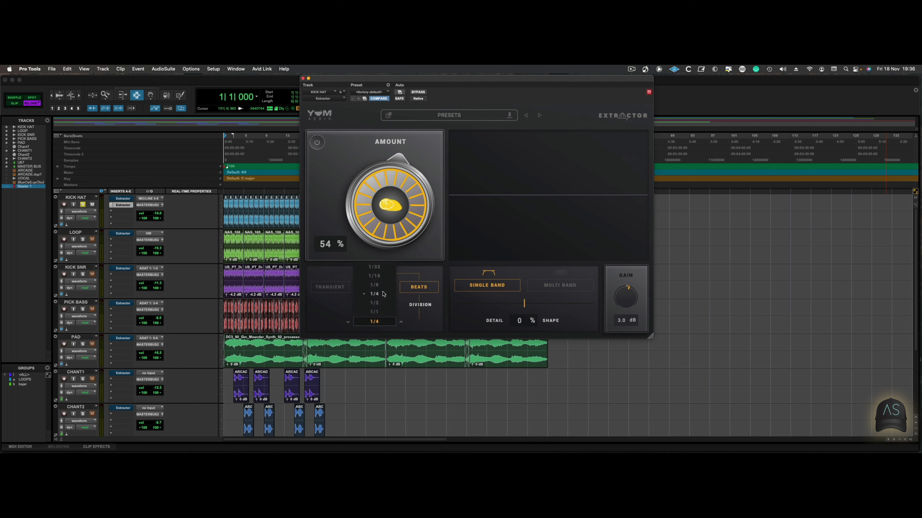
{"action": "left_click", "coordinate": [374, 312]}
{"action": "left_click", "coordinate": [387, 324]}
{"action": "left_click", "coordinate": [389, 295]}
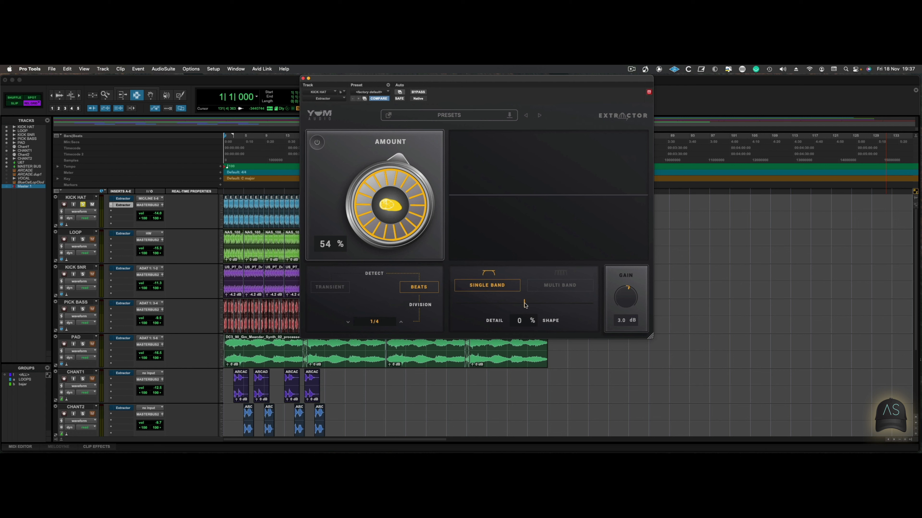
Switch the KICK HAT Extractor to Multi Band and sweep its frequency bias to 100% and back to 2%
{"action": "left_click", "coordinate": [546, 289]}
{"action": "left_click_drag", "start_coordinate": [532, 304], "coordinate": [594, 308]}
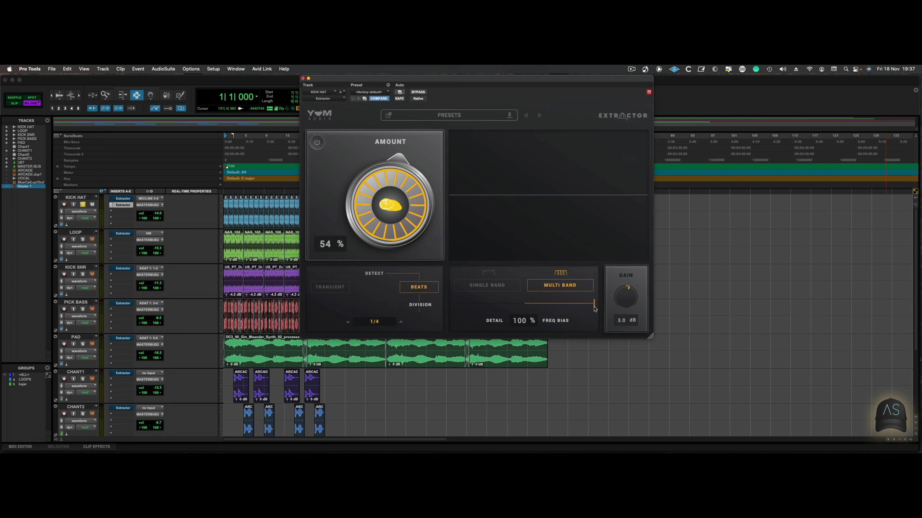
{"action": "left_click_drag", "start_coordinate": [595, 308], "coordinate": [525, 308]}
Play the soloed KICK HAT with its Extractor bypassed, and re-enable the effect during playback to compare
{"action": "left_click", "coordinate": [421, 93]}
{"action": "key", "text": "space"}
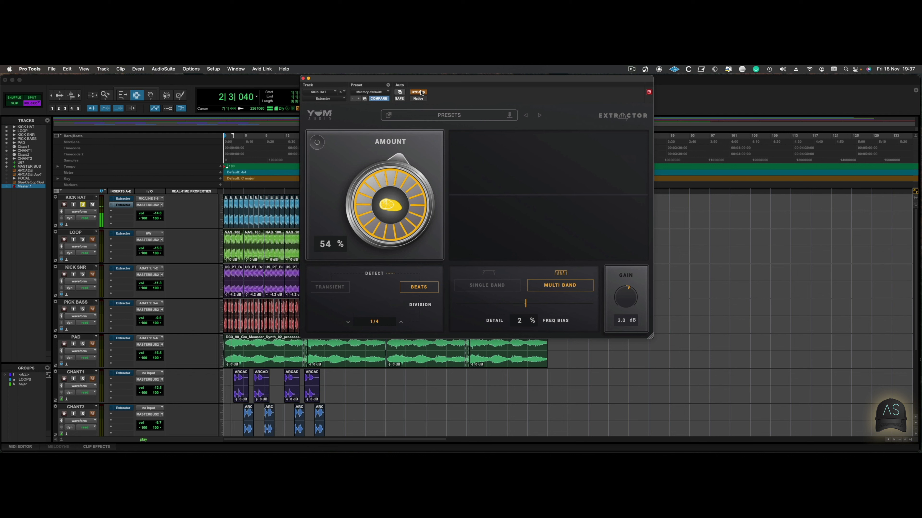
{"action": "left_click", "coordinate": [421, 91]}
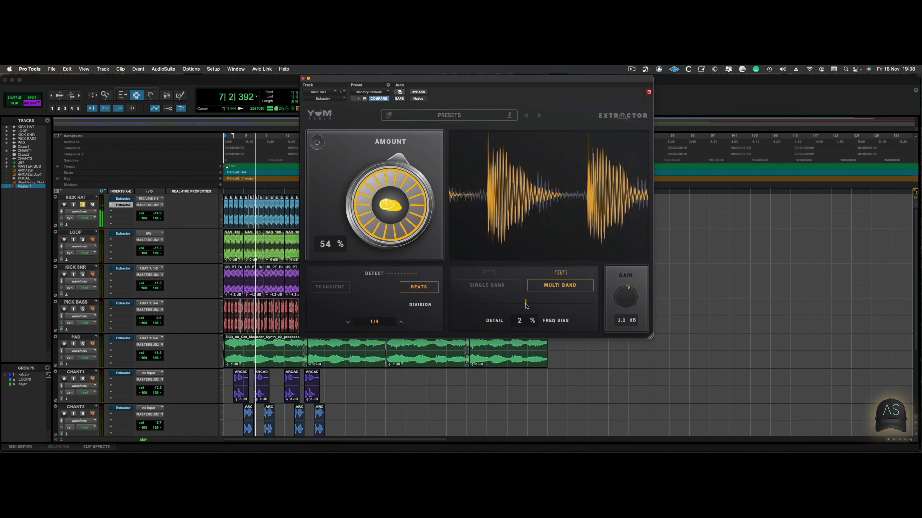
Set the KICK HAT Extractor's frequency bias to -100%, and adjust the amount with detection switched to Transient
{"action": "left_click_drag", "start_coordinate": [526, 306], "coordinate": [456, 306]}
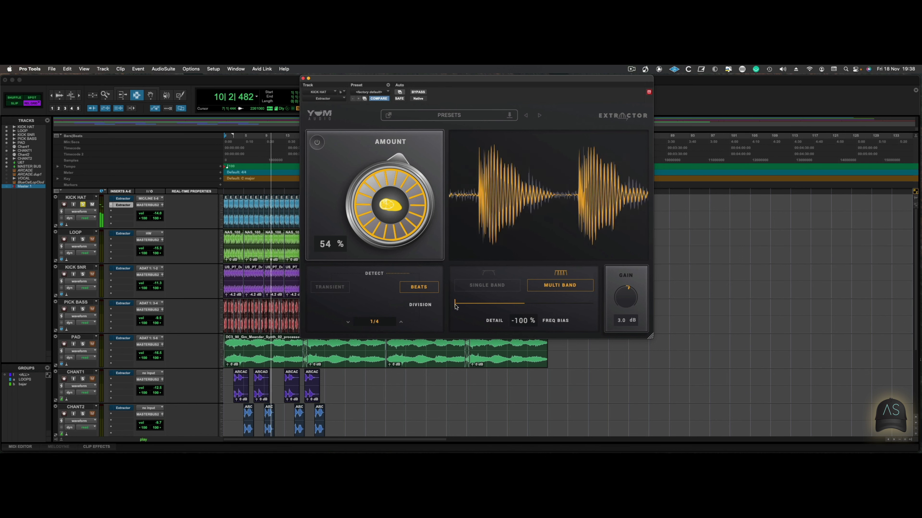
{"action": "left_click", "coordinate": [330, 286]}
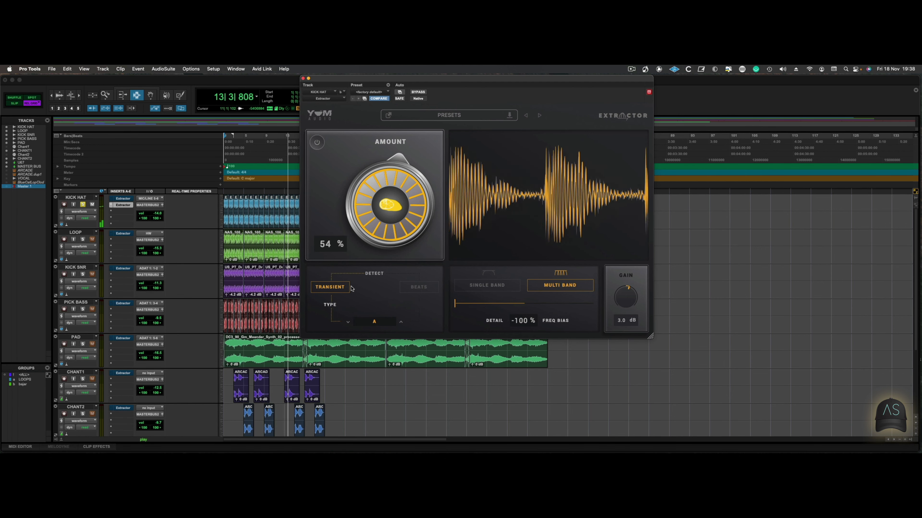
{"action": "left_click_drag", "start_coordinate": [365, 239], "coordinate": [369, 215]}
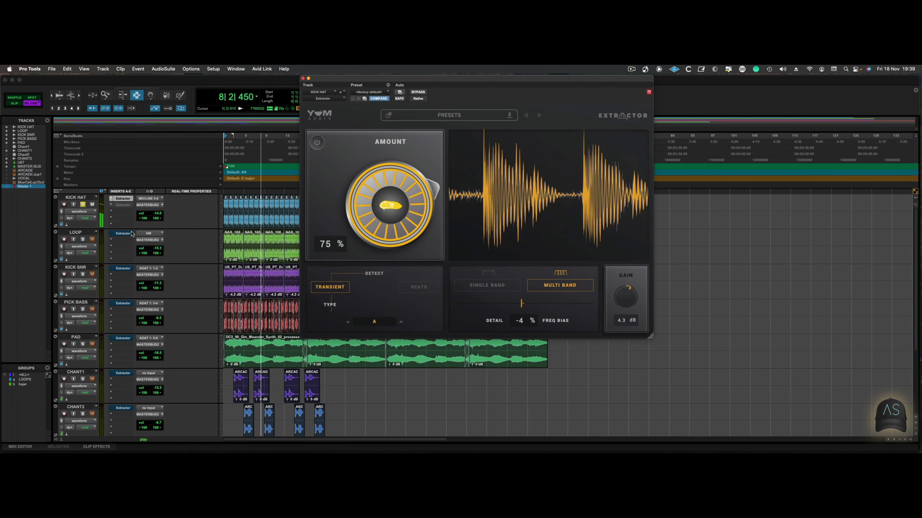
Solo LOOP instead of KICK HAT and play it with its Extractor first bypassed, then enabled
{"action": "left_click", "coordinate": [83, 205]}
{"action": "key", "text": "space"}
{"action": "left_click", "coordinate": [84, 239]}
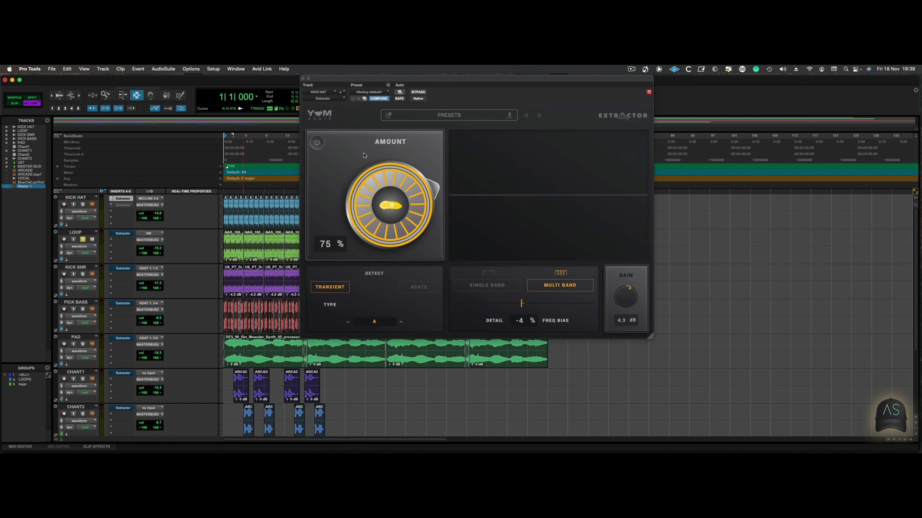
{"action": "left_click", "coordinate": [123, 233]}
{"action": "key", "text": "space"}
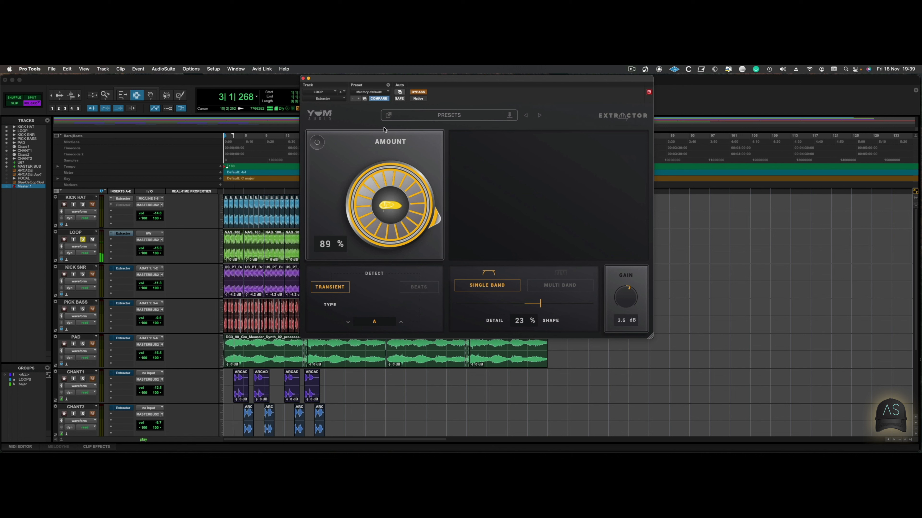
{"action": "left_click", "coordinate": [421, 92]}
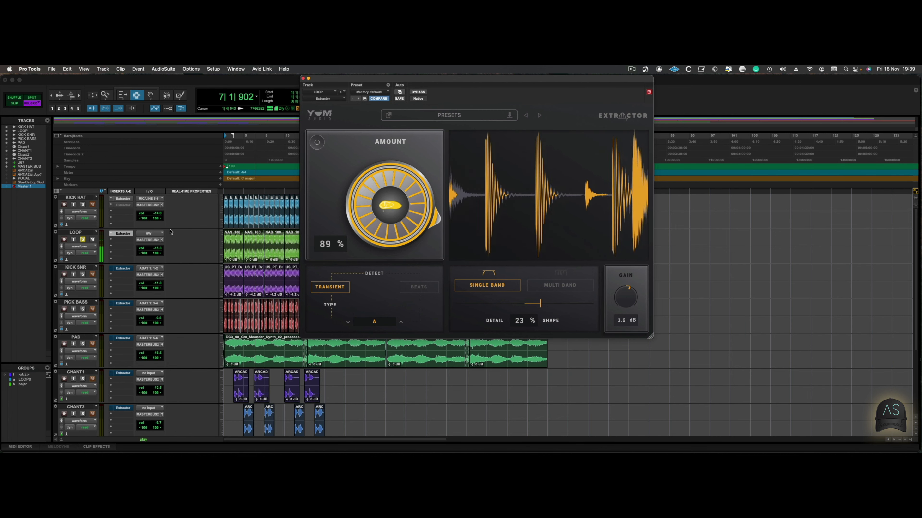
{"action": "key", "text": "space"}
Solo KICK SNR and play it with its Extractor first bypassed, then enabled, and clear the solo
{"action": "left_click", "coordinate": [83, 274]}
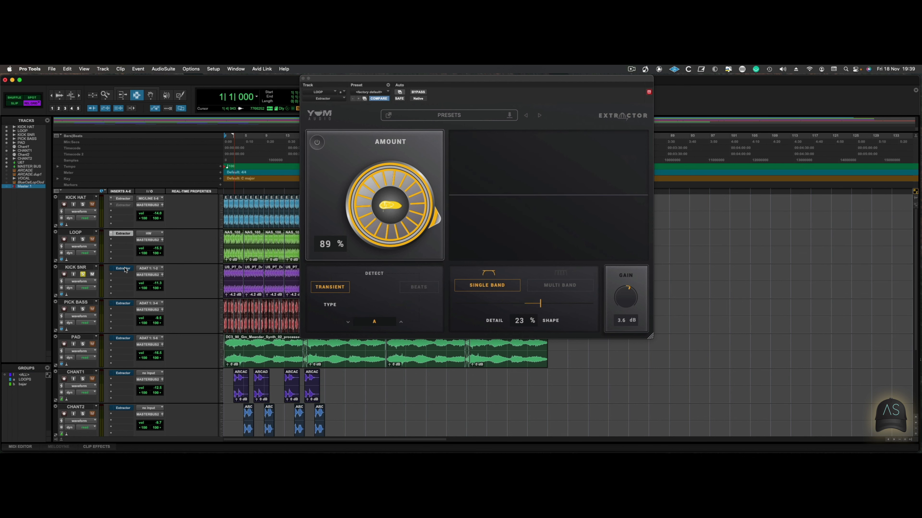
{"action": "left_click", "coordinate": [125, 270]}
{"action": "key", "text": "space"}
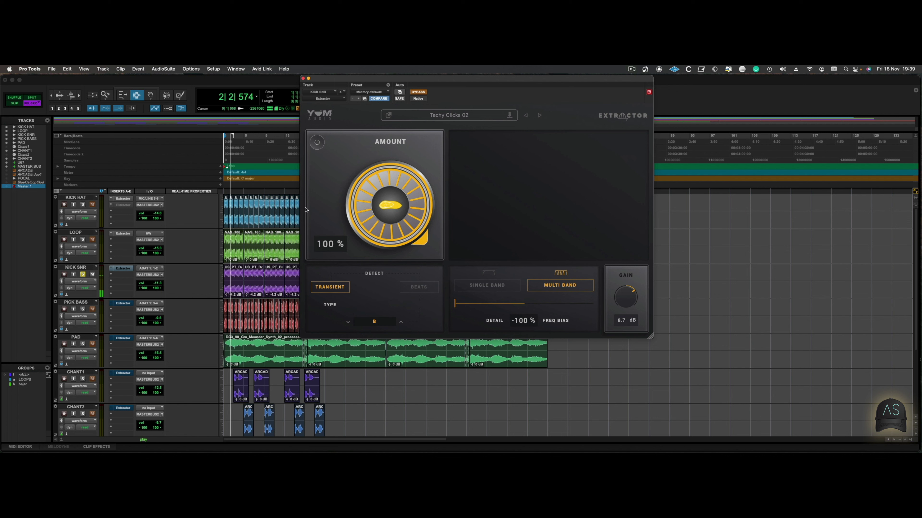
{"action": "left_click", "coordinate": [418, 92]}
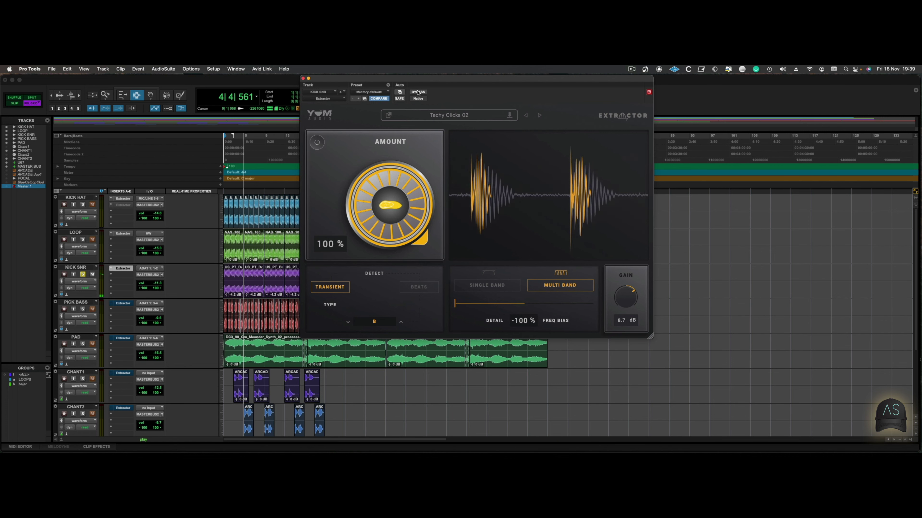
{"action": "left_click", "coordinate": [84, 300]}
{"action": "key", "text": "space"}
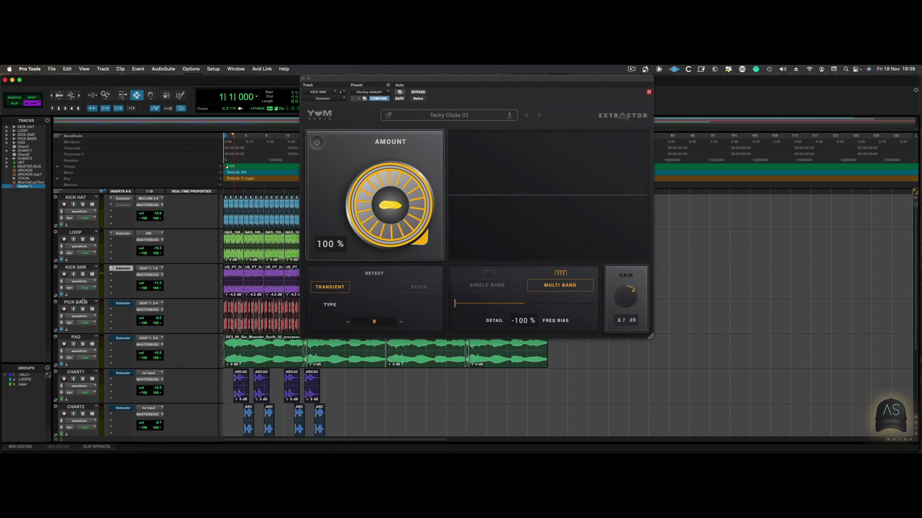
Solo PICK BASS and play it with its Extractor bypassed, then again with the effect enabled
{"action": "left_click", "coordinate": [83, 309]}
{"action": "left_click", "coordinate": [121, 306]}
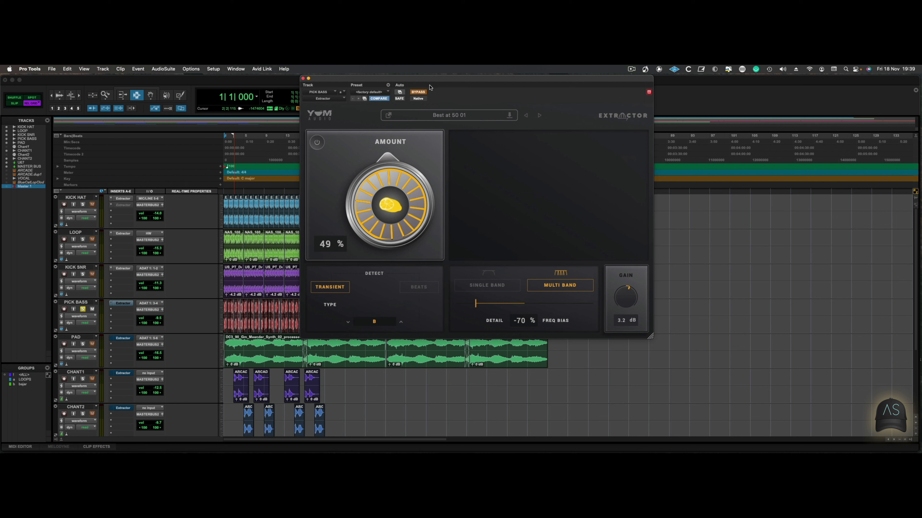
{"action": "key", "text": "space"}
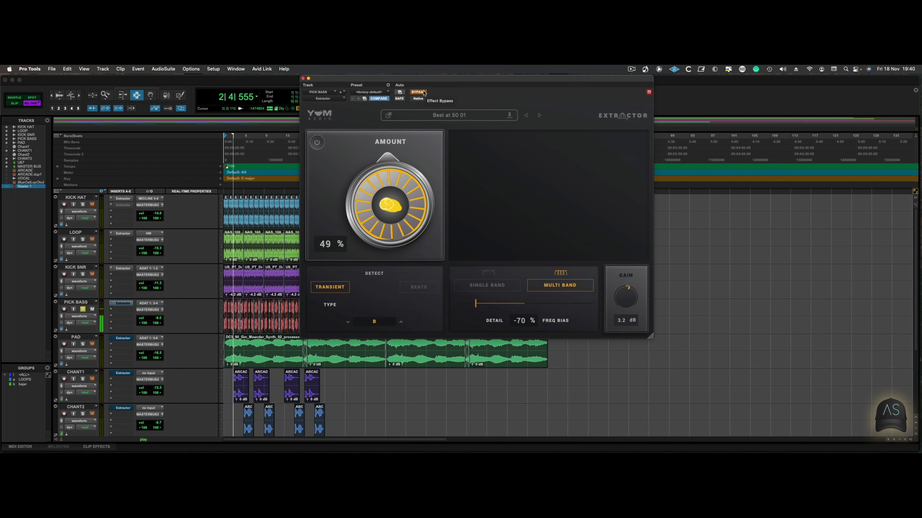
{"action": "left_click", "coordinate": [418, 92]}
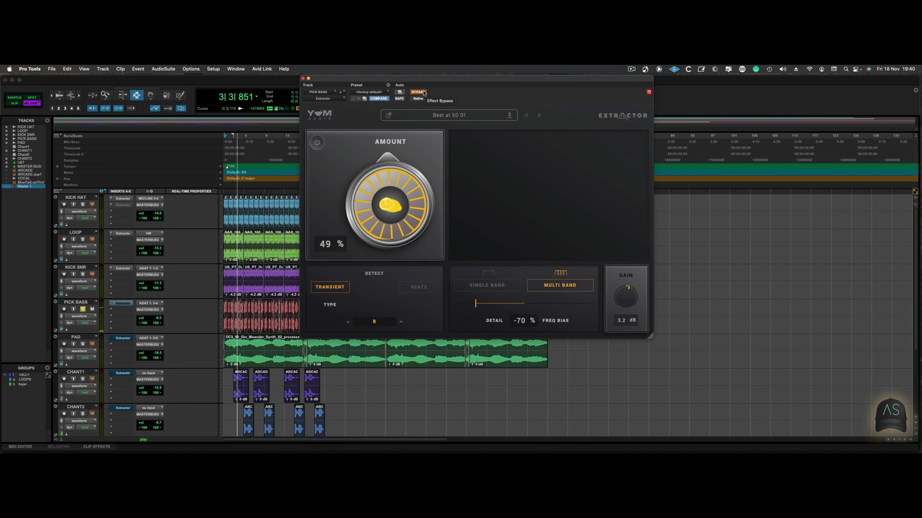
{"action": "key", "text": "space"}
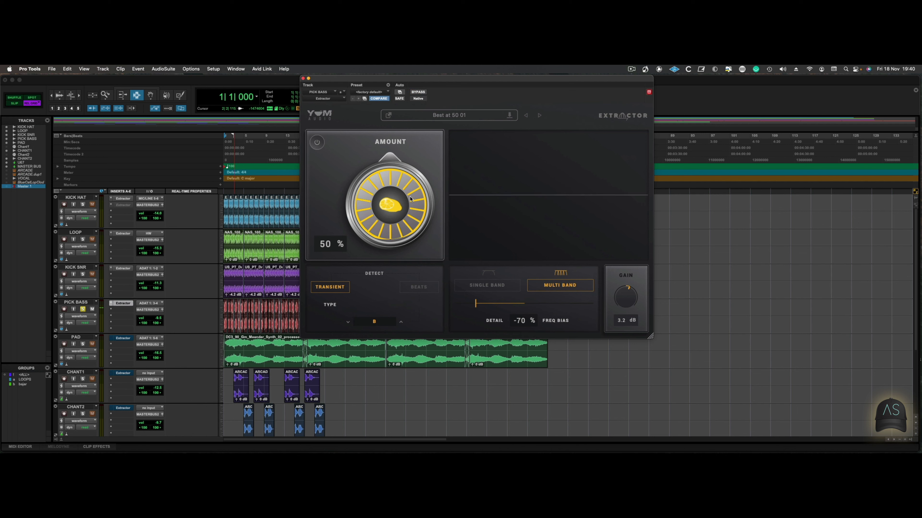
{"action": "key", "text": "space"}
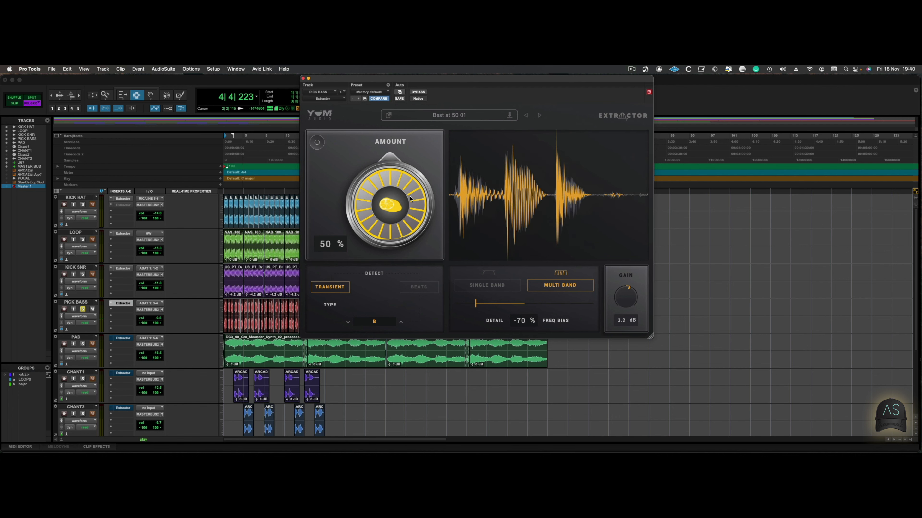
{"action": "key", "text": "space"}
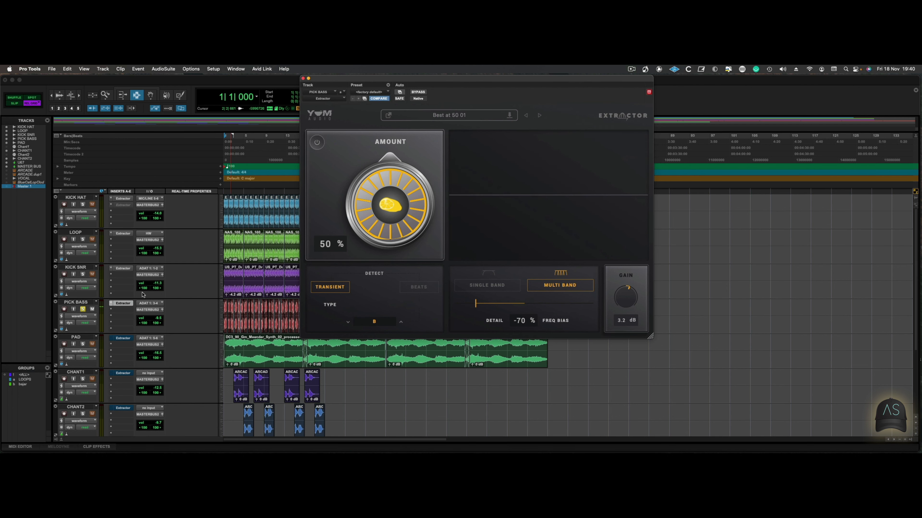
Solo PAD instead of PICK BASS, play it with its Extractor bypassed, and enable the effect during playback
{"action": "left_click", "coordinate": [83, 310]}
{"action": "left_click", "coordinate": [82, 344]}
{"action": "left_click", "coordinate": [123, 338]}
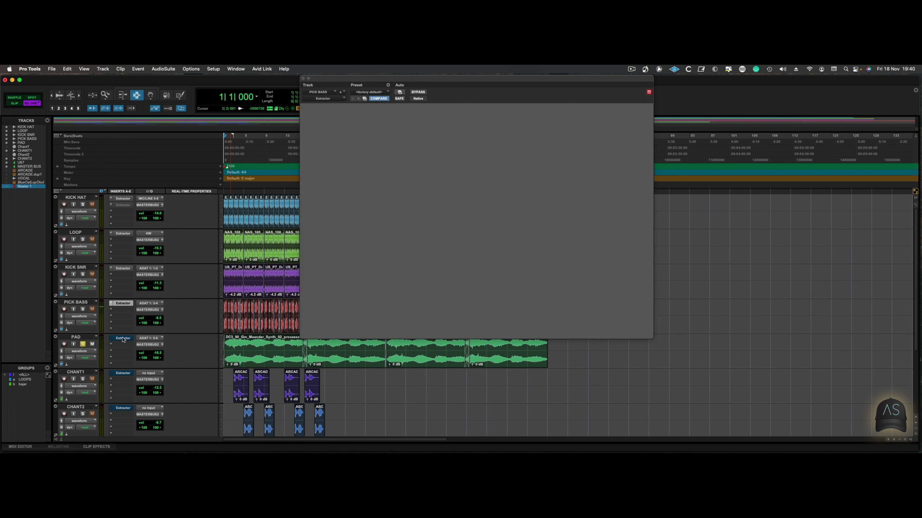
{"action": "key", "text": "space"}
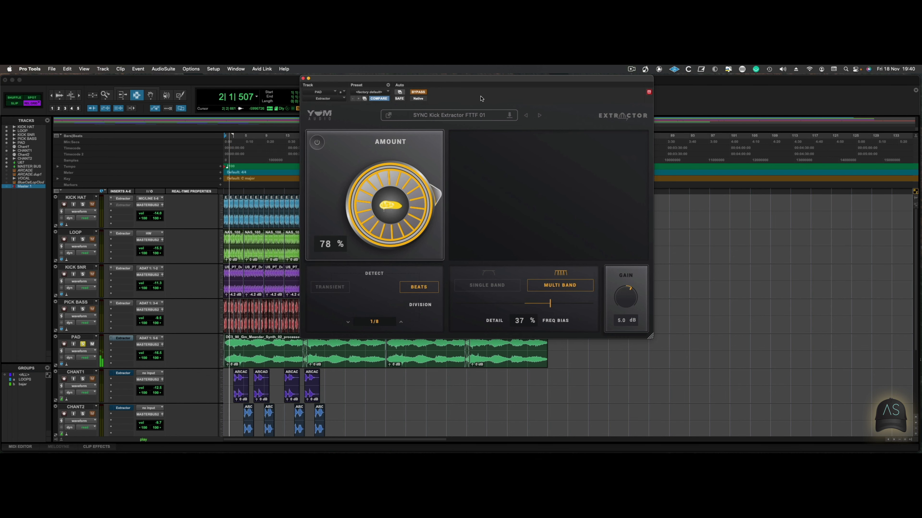
{"action": "left_click", "coordinate": [421, 92]}
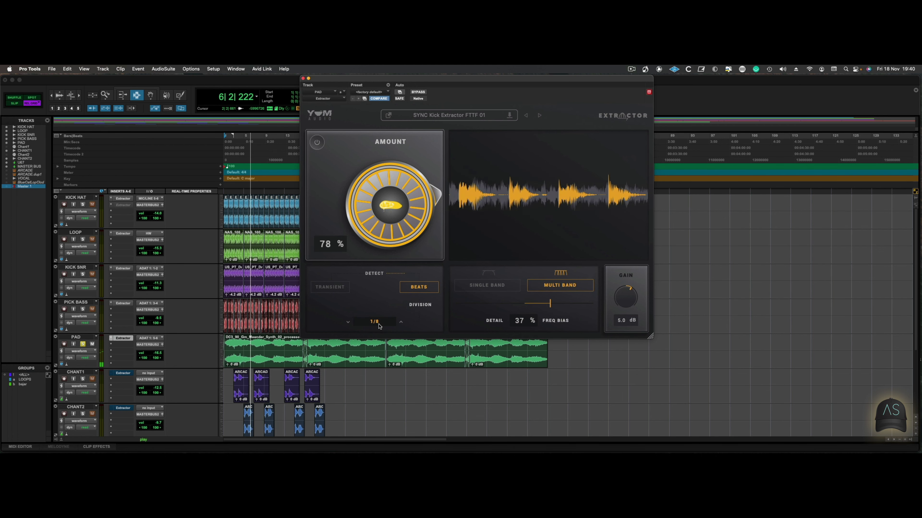
Set the PAD Extractor's frequency bias to -5%, compare it against bypass, and close the plugin window
{"action": "left_click_drag", "start_coordinate": [550, 303], "coordinate": [521, 306]}
{"action": "left_click", "coordinate": [419, 93]}
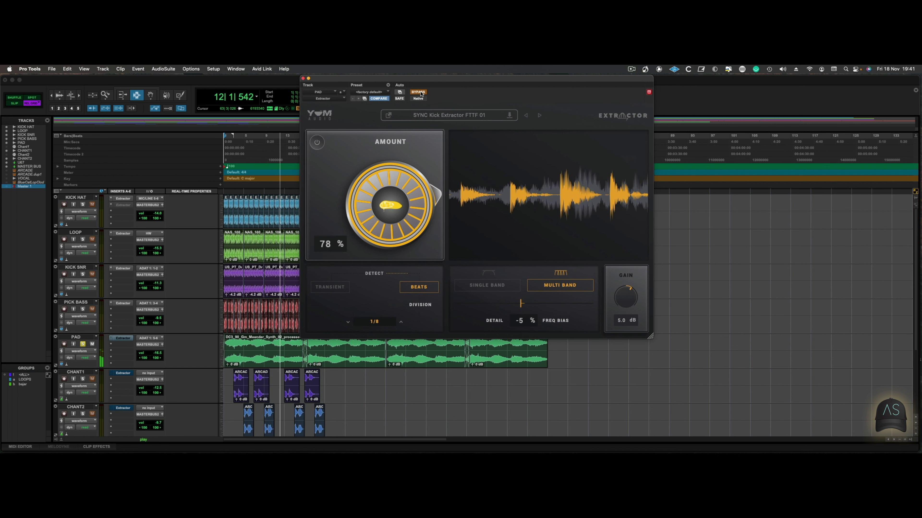
{"action": "left_click", "coordinate": [419, 93]}
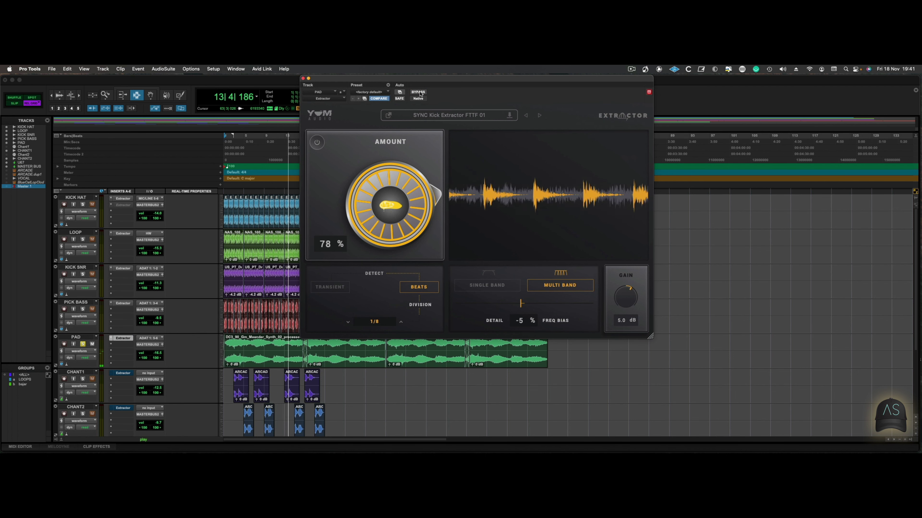
{"action": "key", "text": "space"}
{"action": "left_click", "coordinate": [303, 78]}
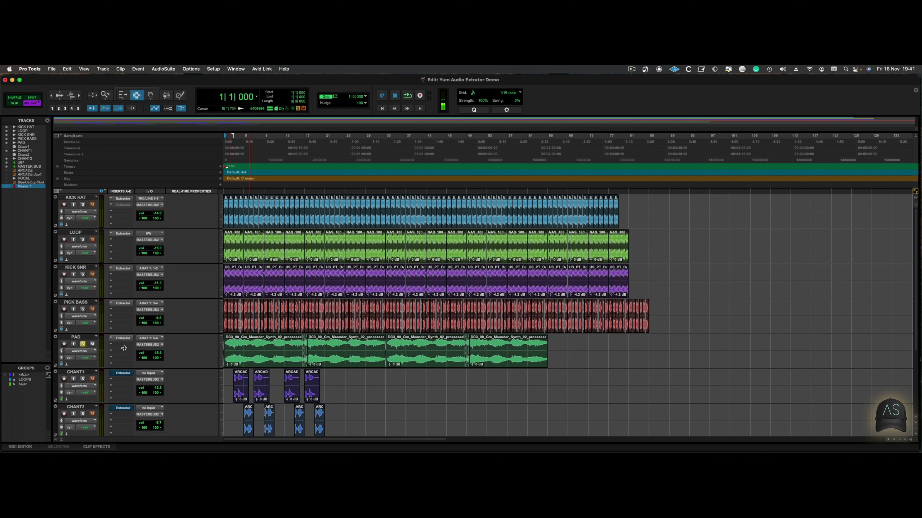
Play the first CHANT1 clip with its Extractor bypassed, and enable the effect during playback
{"action": "double_click", "coordinate": [242, 389]}
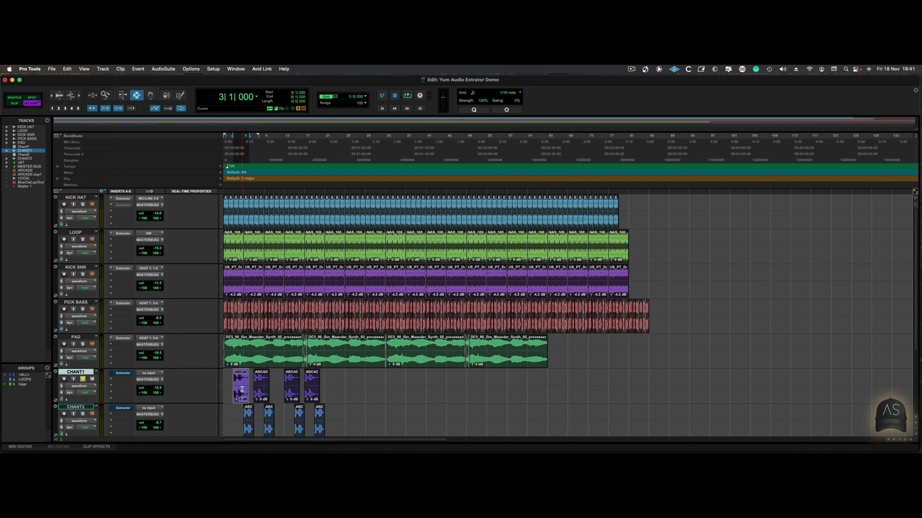
{"action": "left_click", "coordinate": [122, 373]}
{"action": "key", "text": "space"}
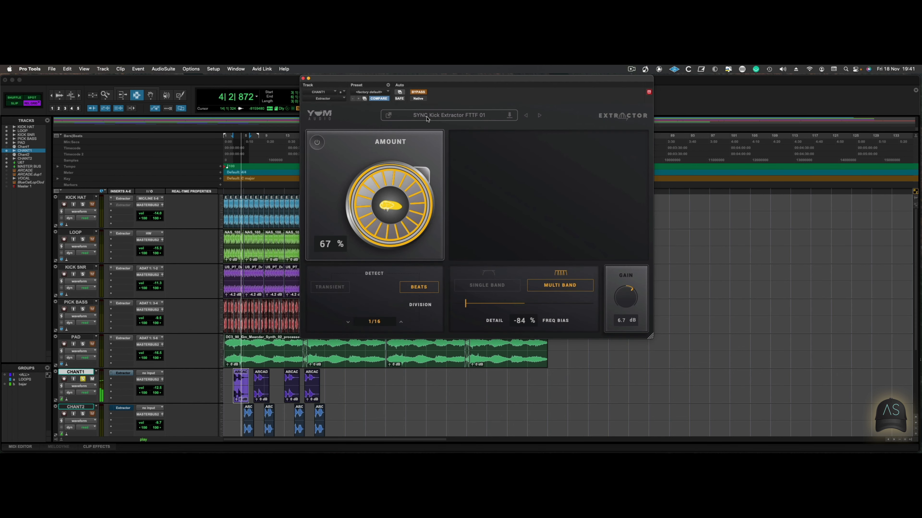
{"action": "left_click", "coordinate": [419, 91]}
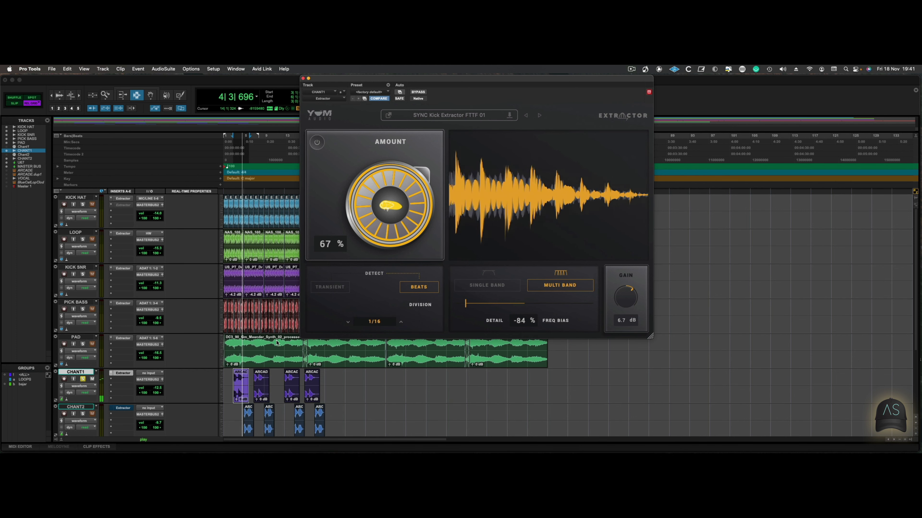
Play the first CHANT2 clip with its Extractor enabled, and set the amount to 83% and the shape detail to 1%
{"action": "left_click", "coordinate": [122, 408]}
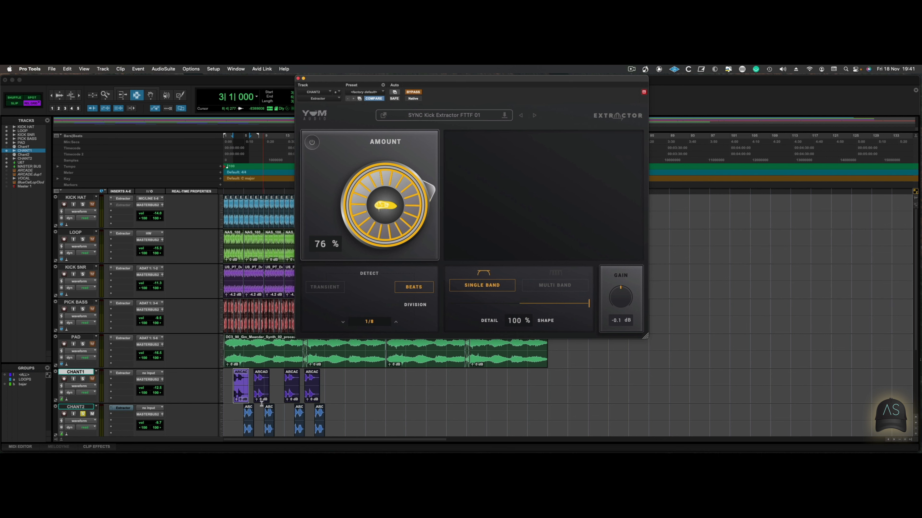
{"action": "left_click", "coordinate": [248, 414]}
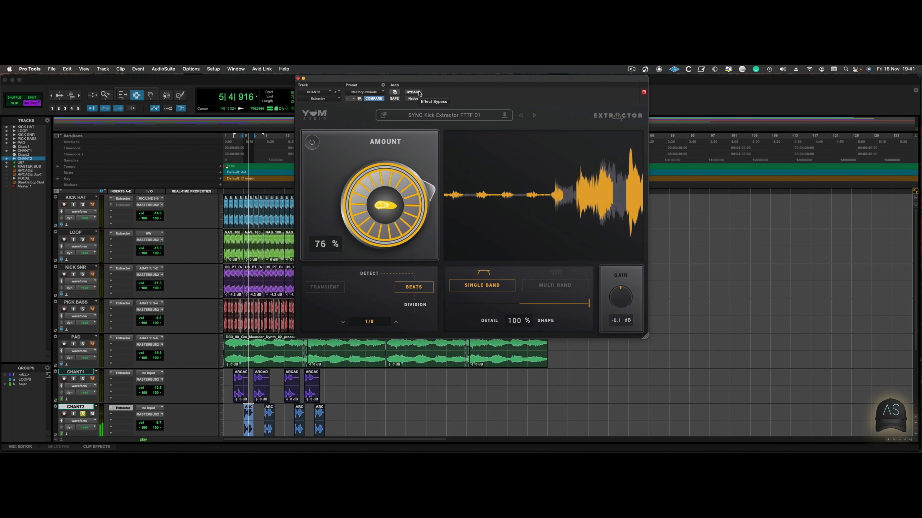
{"action": "left_click_drag", "start_coordinate": [388, 206], "coordinate": [388, 199]}
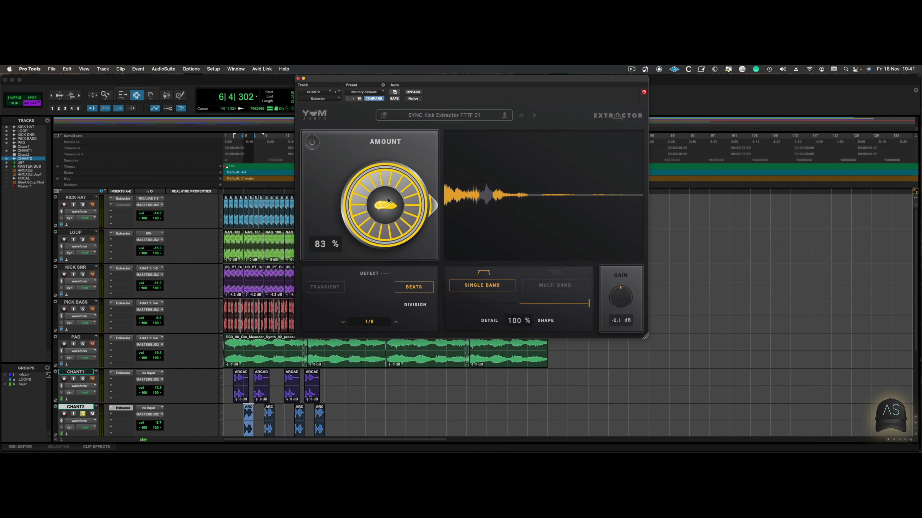
{"action": "left_click_drag", "start_coordinate": [586, 300], "coordinate": [520, 307]}
{"action": "key", "text": "space"}
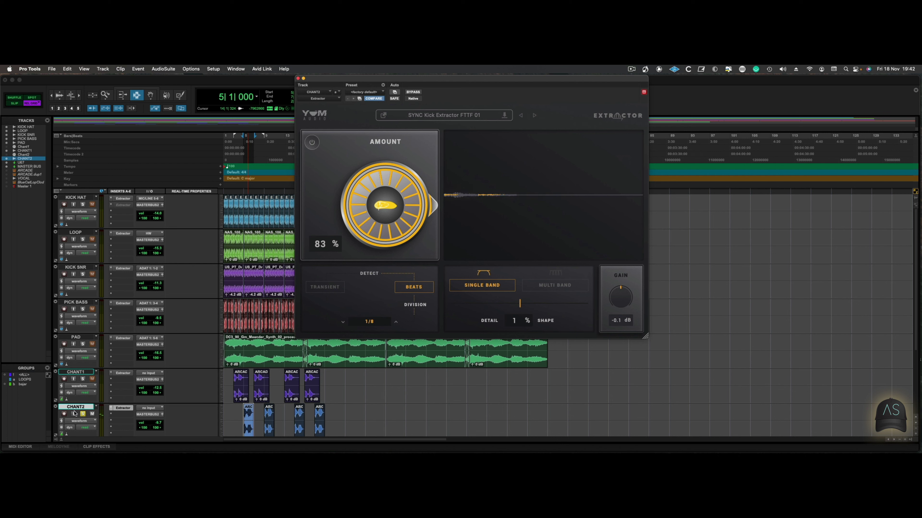
Clear the CHANT2 solo, bypass the Extractor inserts on all selected tracks together, and play the full mix from bar 1
{"action": "left_click", "coordinate": [84, 372], "text": "alt"}
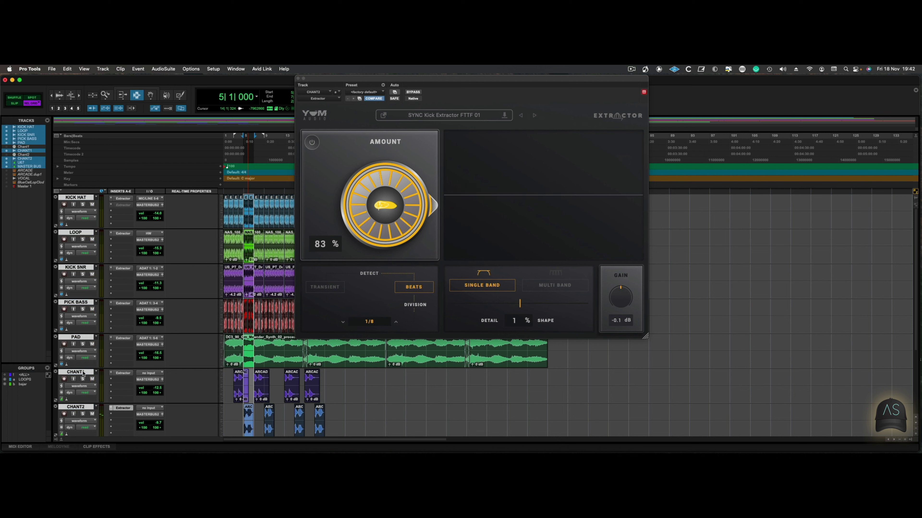
{"action": "left_click", "coordinate": [122, 373], "text": "alt+super"}
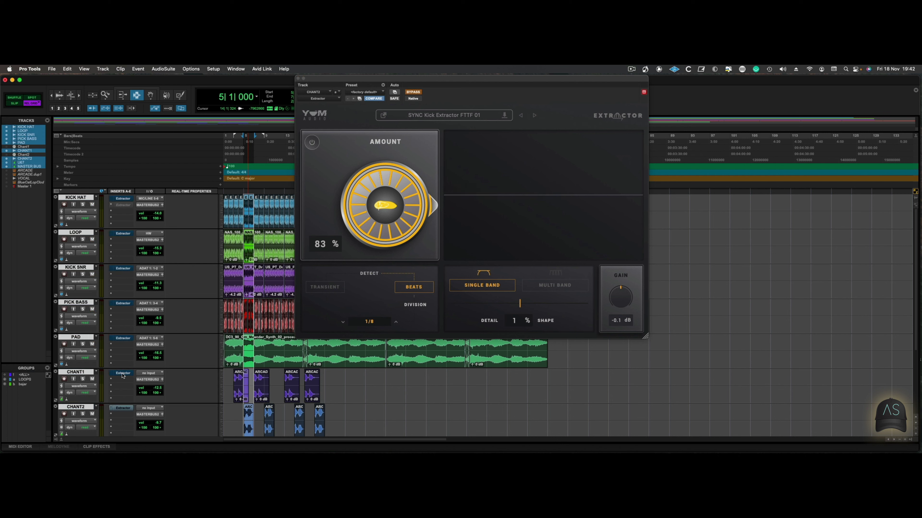
{"action": "key", "text": "Return"}
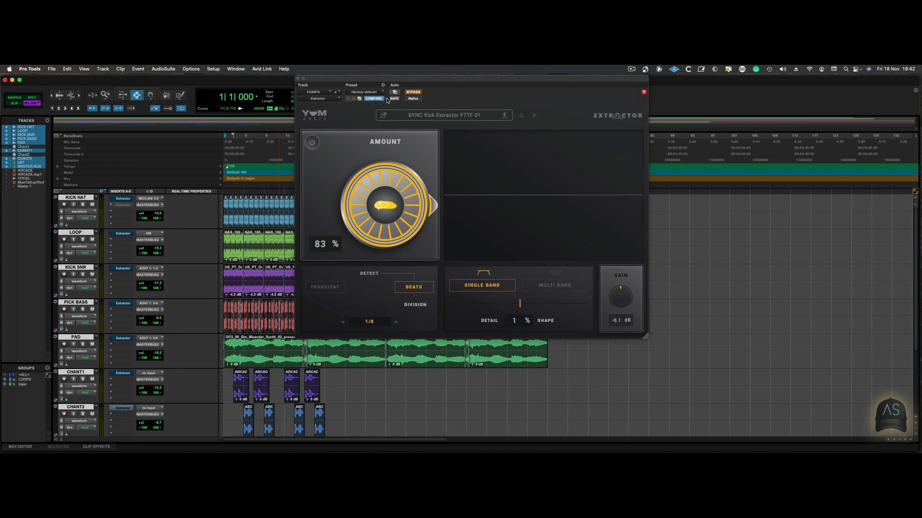
{"action": "key", "text": "space"}
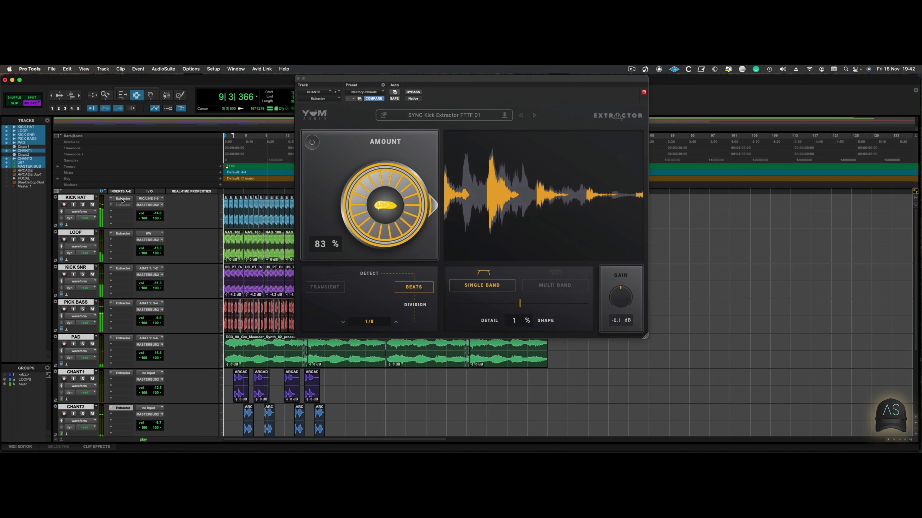
Compare the full mix with the Extractor bypassed and enabled on all tracks over two playback passes, ending with it enabled
{"action": "left_click", "coordinate": [121, 198], "text": "alt+super"}
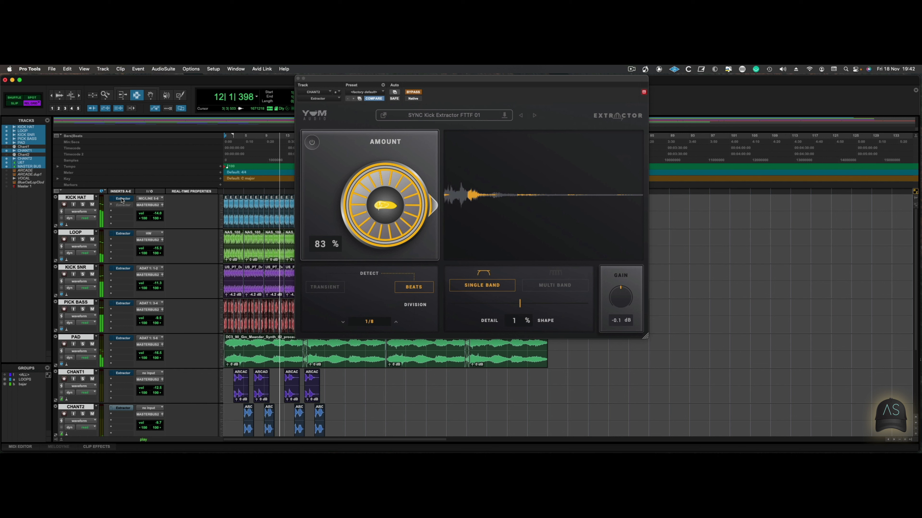
{"action": "left_click", "coordinate": [121, 198], "text": "alt+super"}
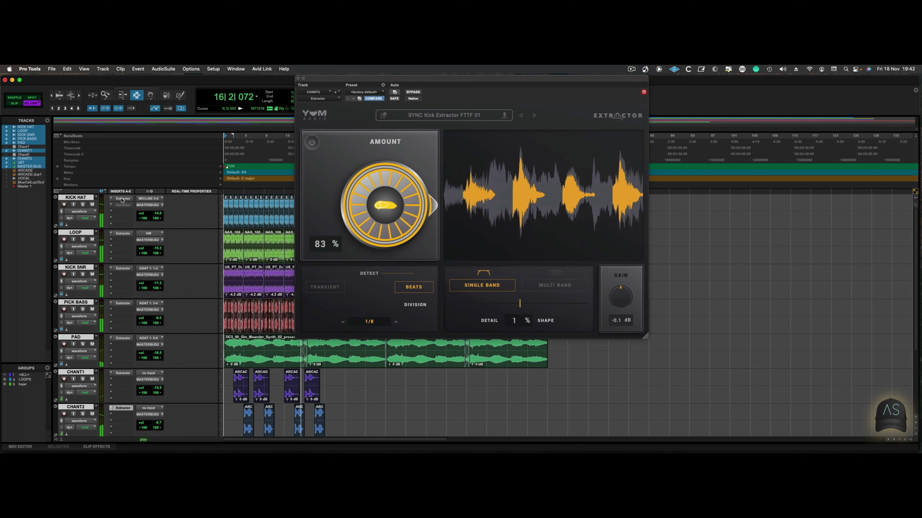
{"action": "key", "text": "space"}
{"action": "scroll", "coordinate": [255, 299], "scroll_direction": "down", "scroll_amount": 3}
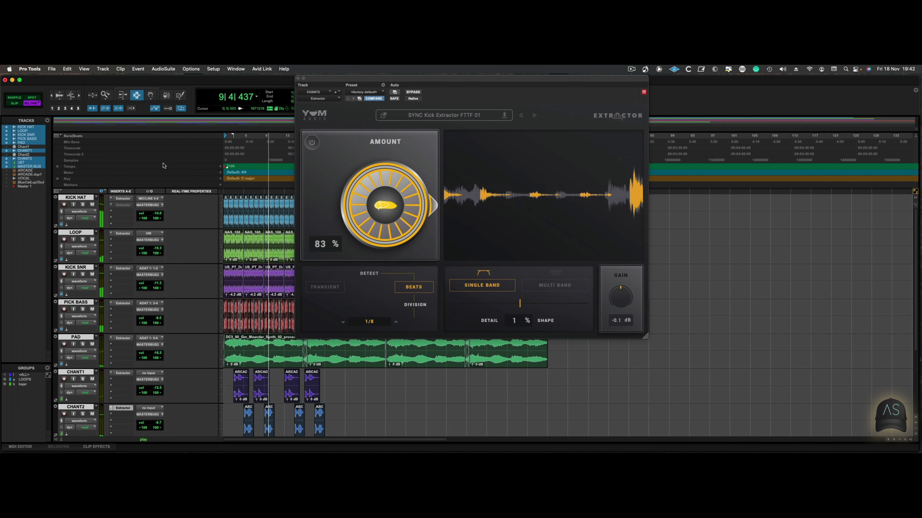
{"action": "left_click", "coordinate": [121, 200], "text": "alt+super"}
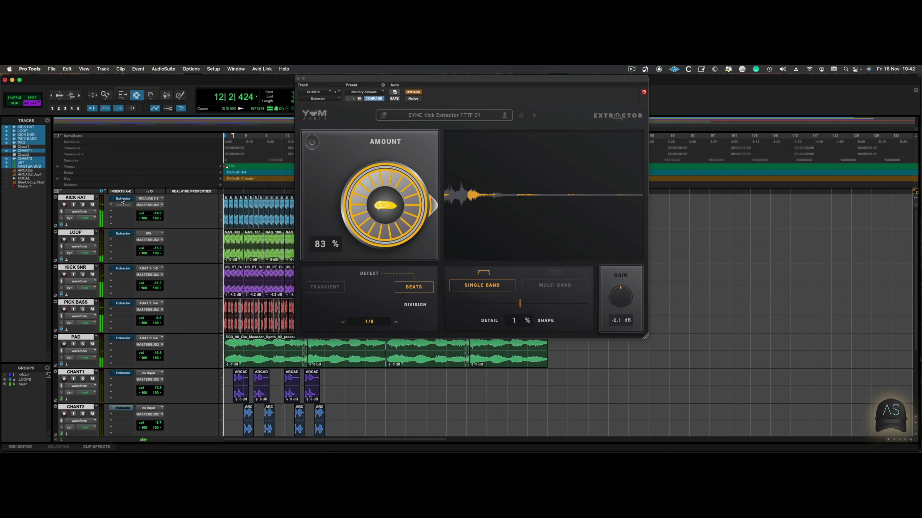
{"action": "left_click", "coordinate": [122, 200], "text": "alt+super"}
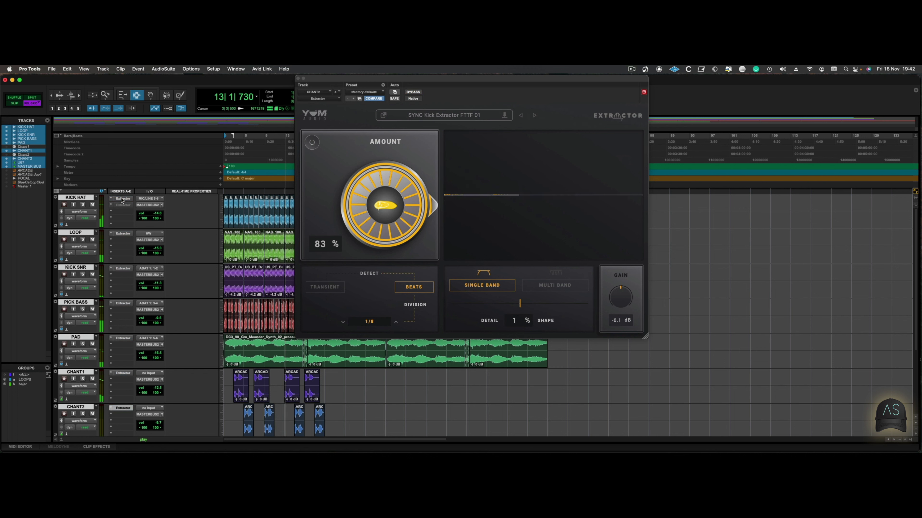